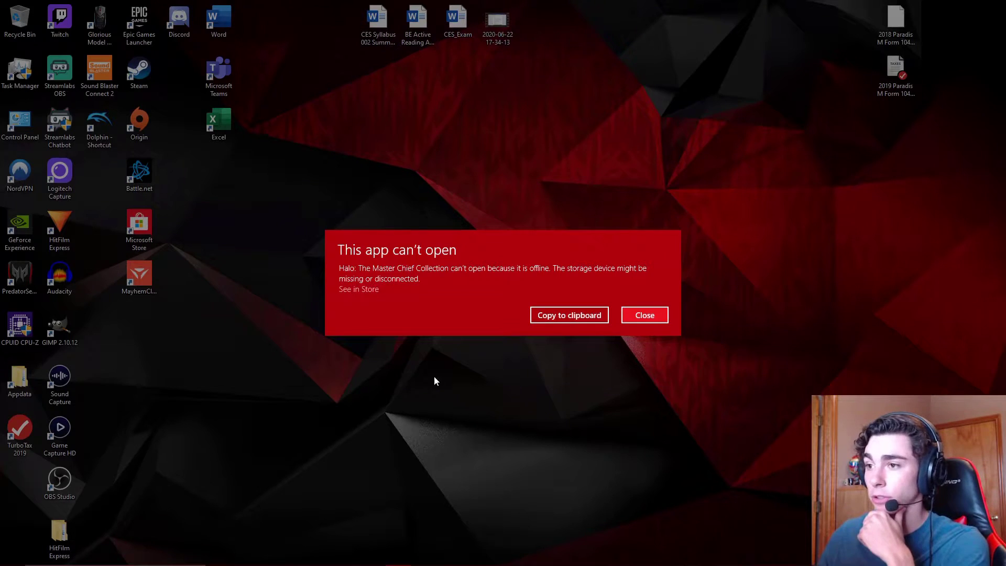
- Dismiss the app error and open Settings' System > Storage 'Change where new content is saved' page
click(649, 317)
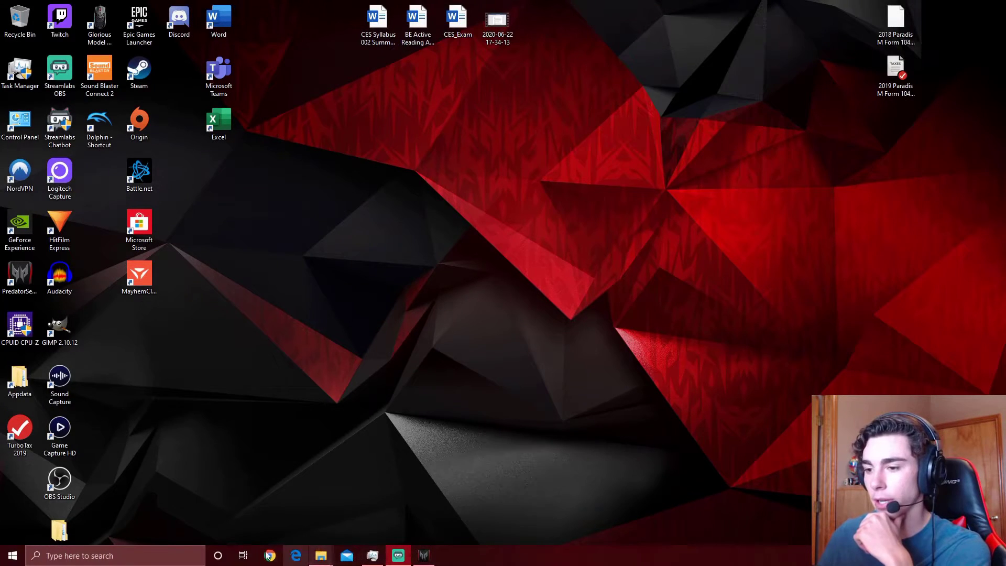
click(12, 555)
click(11, 509)
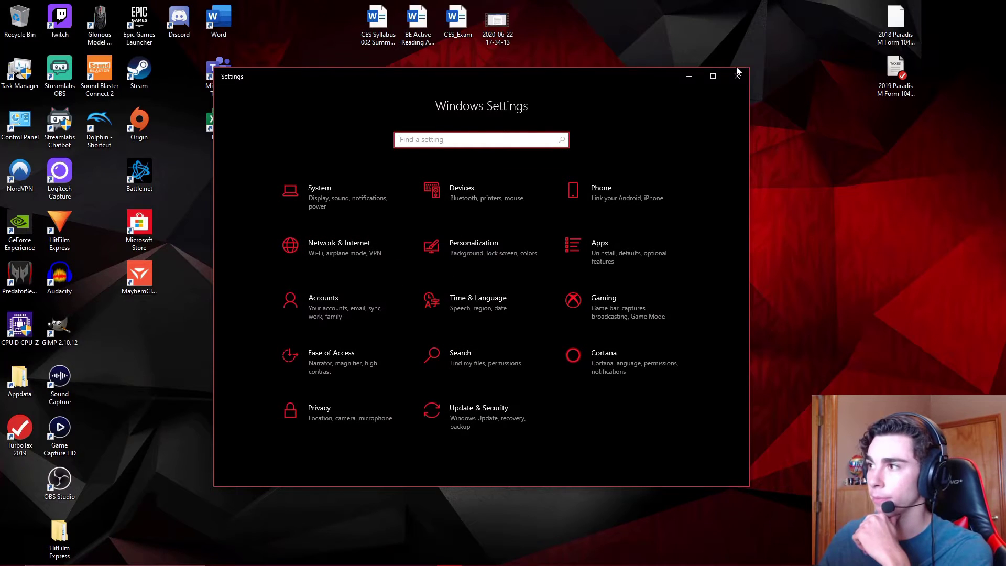
click(713, 76)
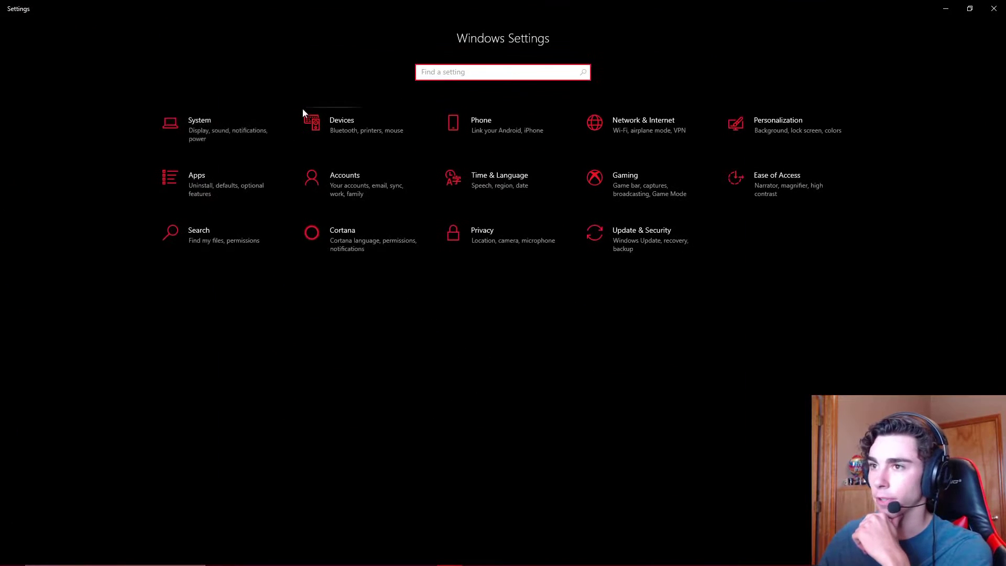
click(221, 134)
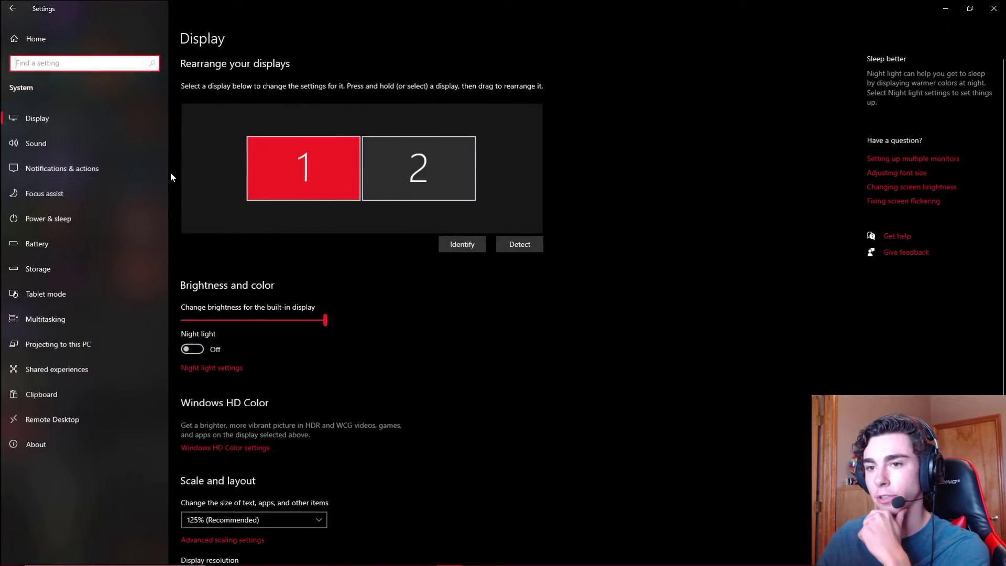
click(43, 269)
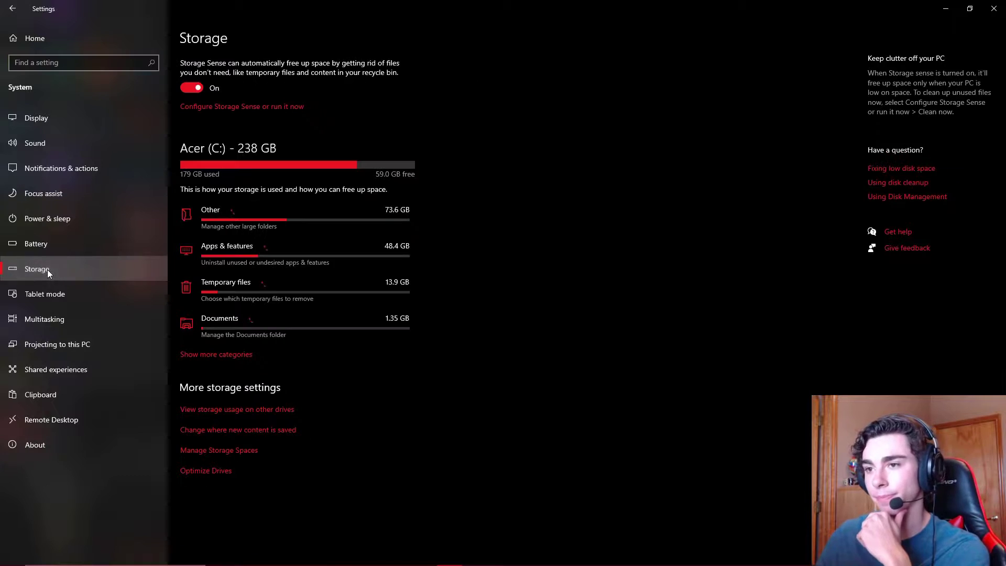
click(229, 433)
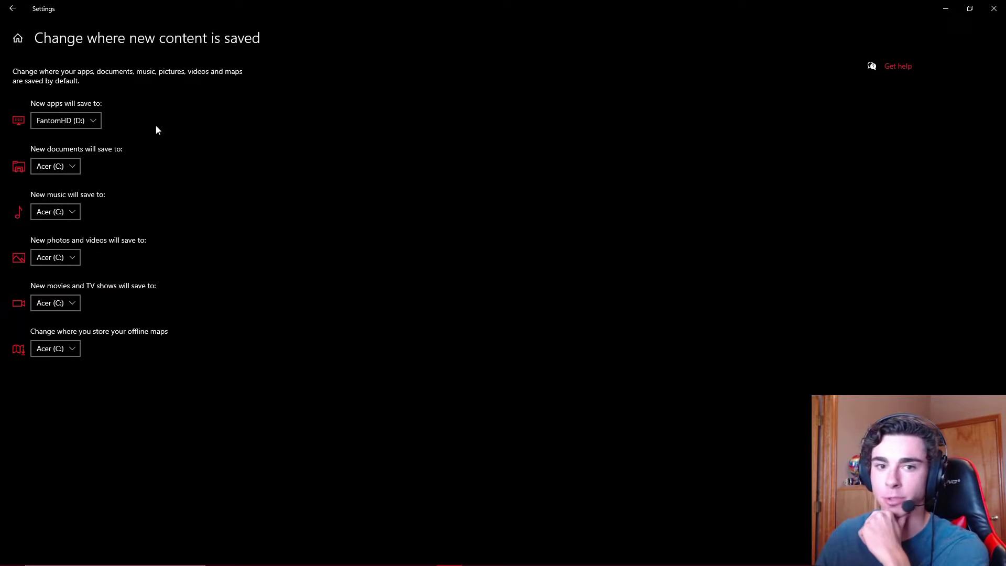
- Set new apps to save to FantomHD (D:), apply it, and minimize Settings
click(81, 124)
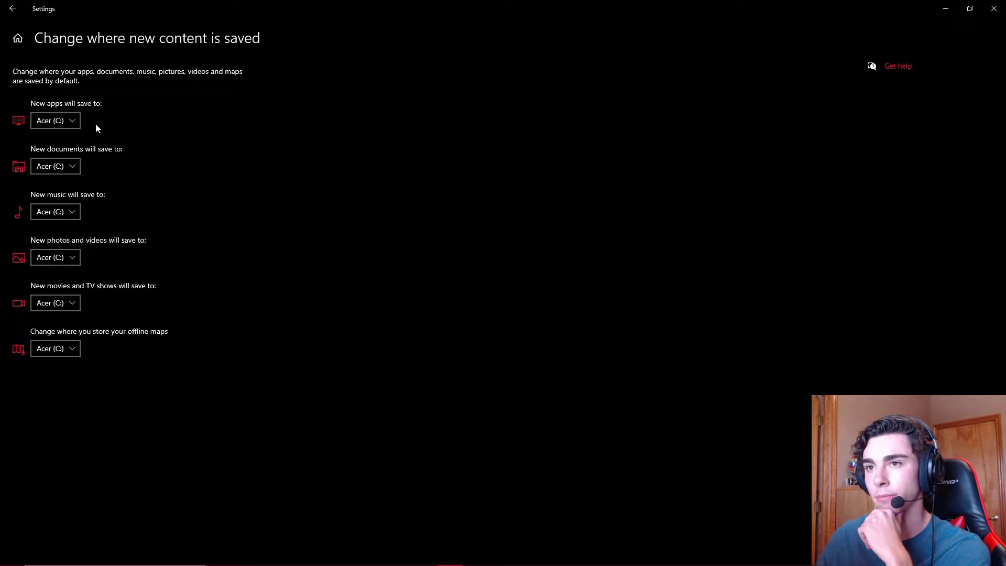
click(50, 120)
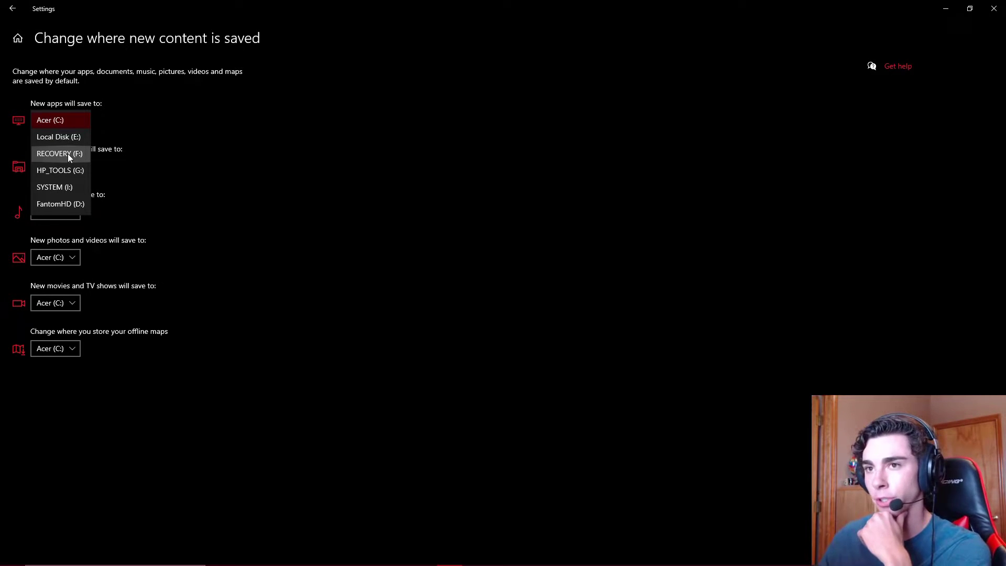
click(60, 206)
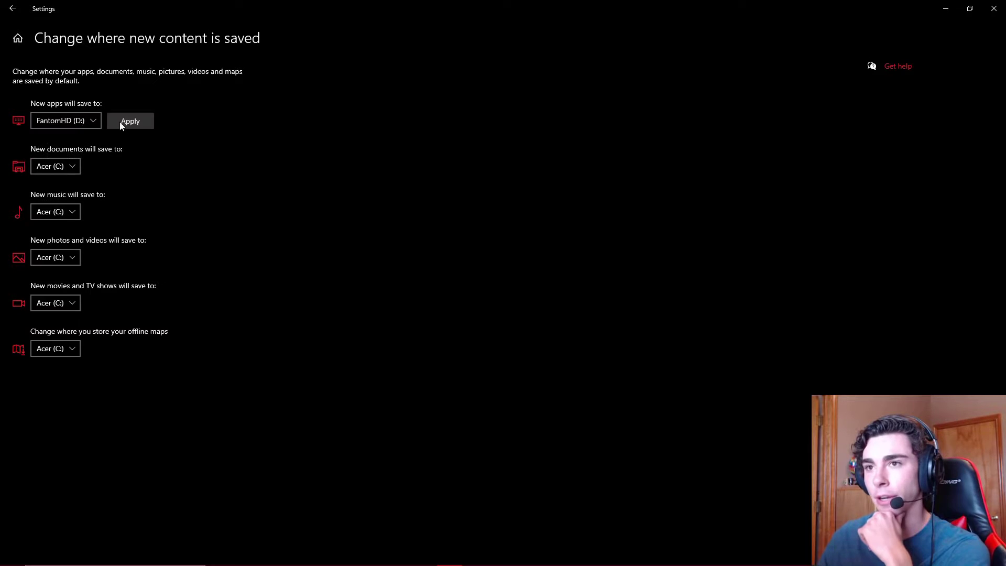
click(124, 121)
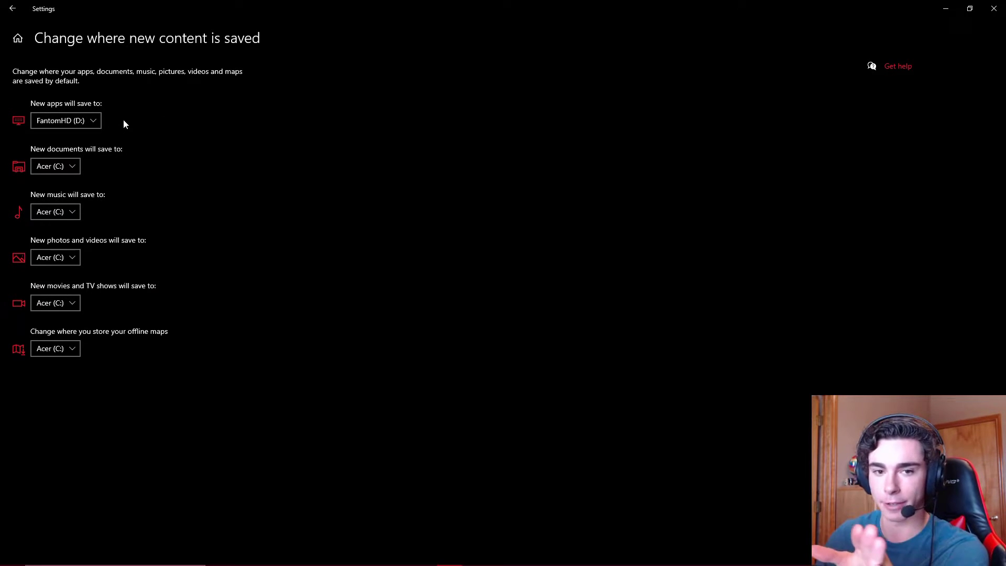
click(945, 9)
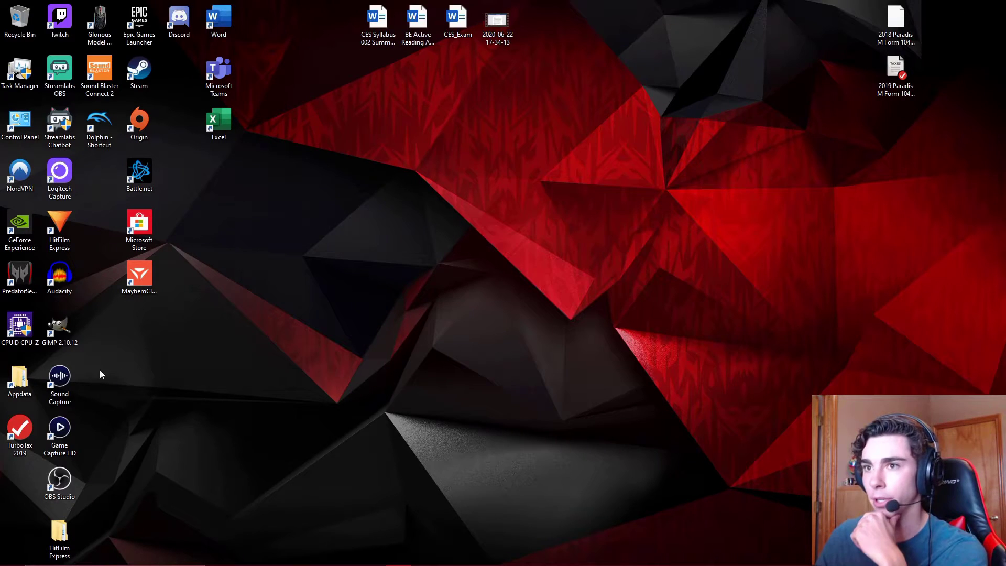
- Launch the Xbox app from Start and select Halo: The Master Chief Collection in its sidebar
click(12, 557)
click(299, 343)
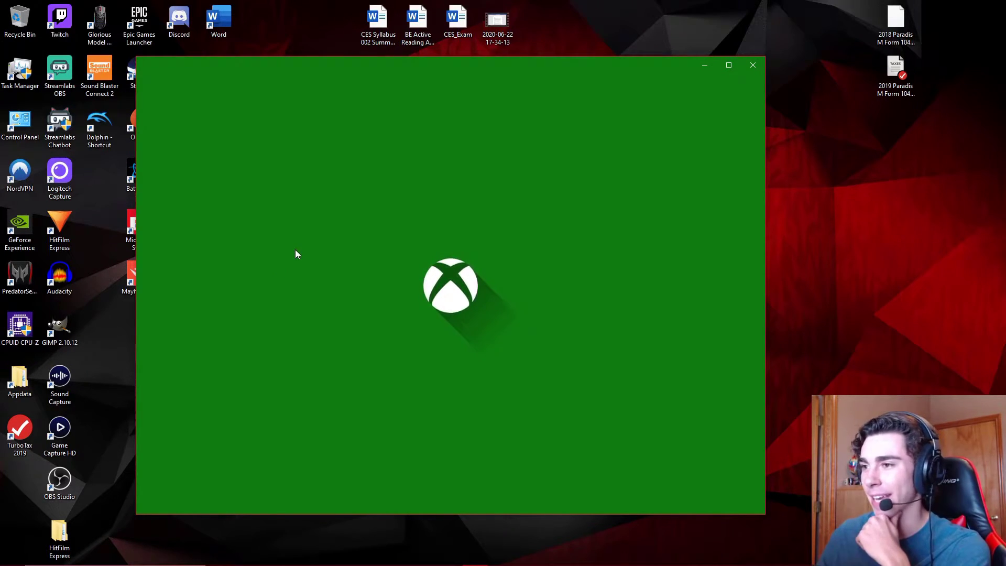
mouse_move(293, 563)
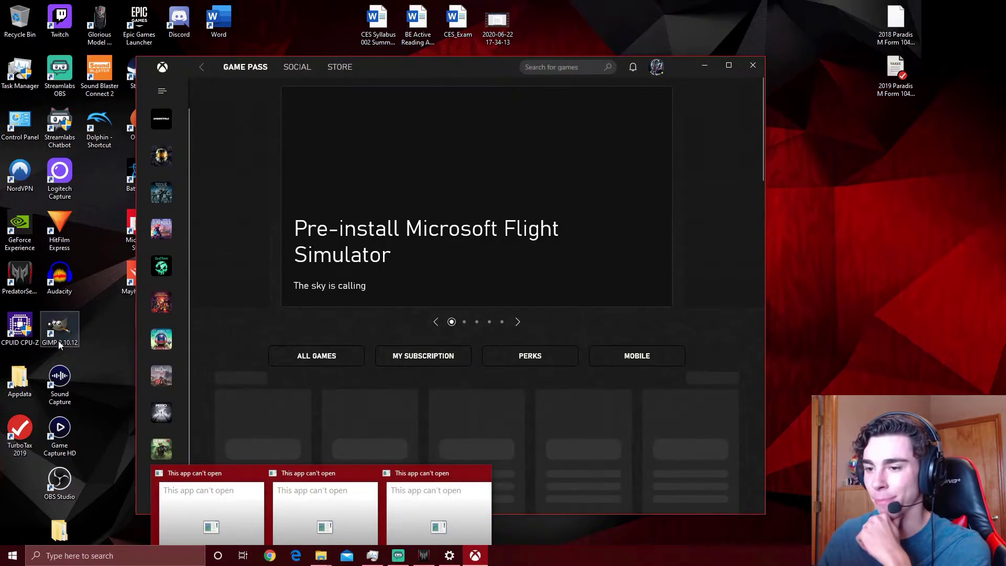
click(320, 556)
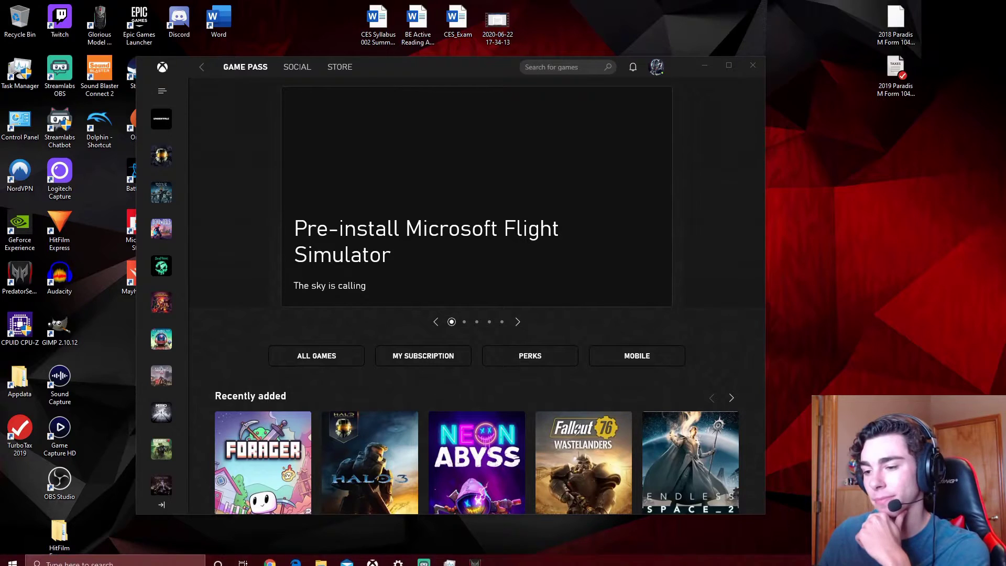
click(155, 161)
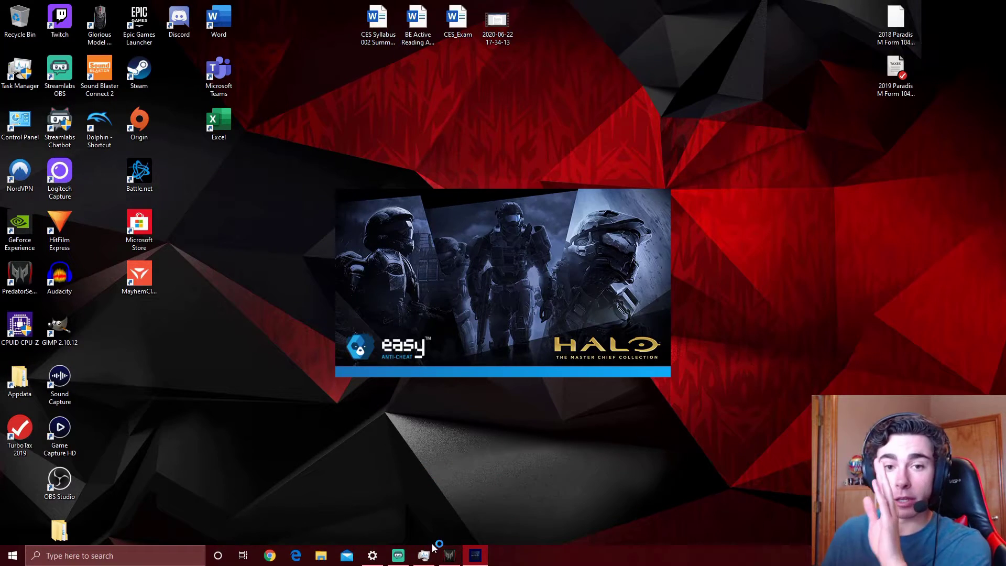
- Acknowledge Easy Anti-Cheat's 'Game Security Violation Detected (#00000001)' error with OK
mouse_move(425, 551)
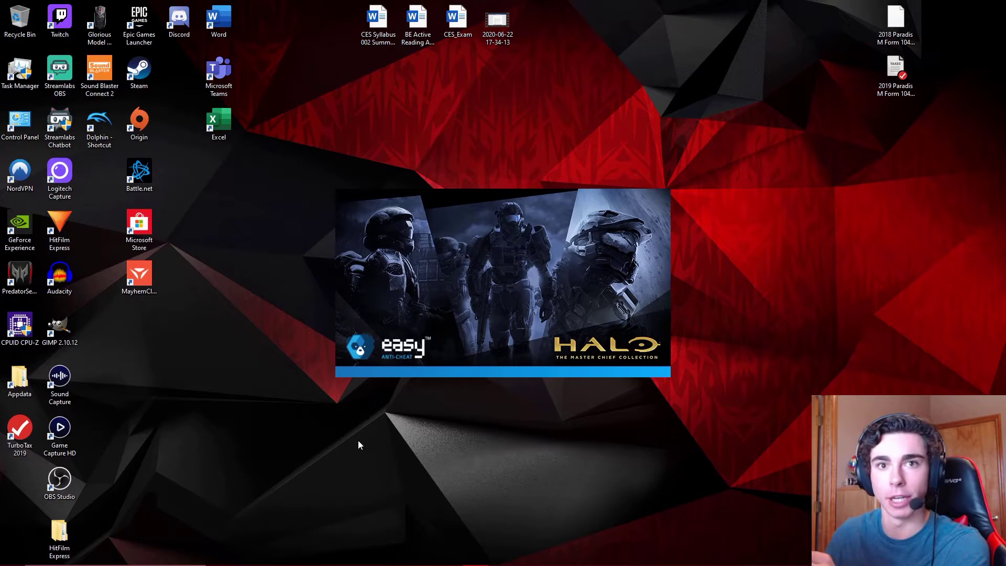
mouse_move(369, 563)
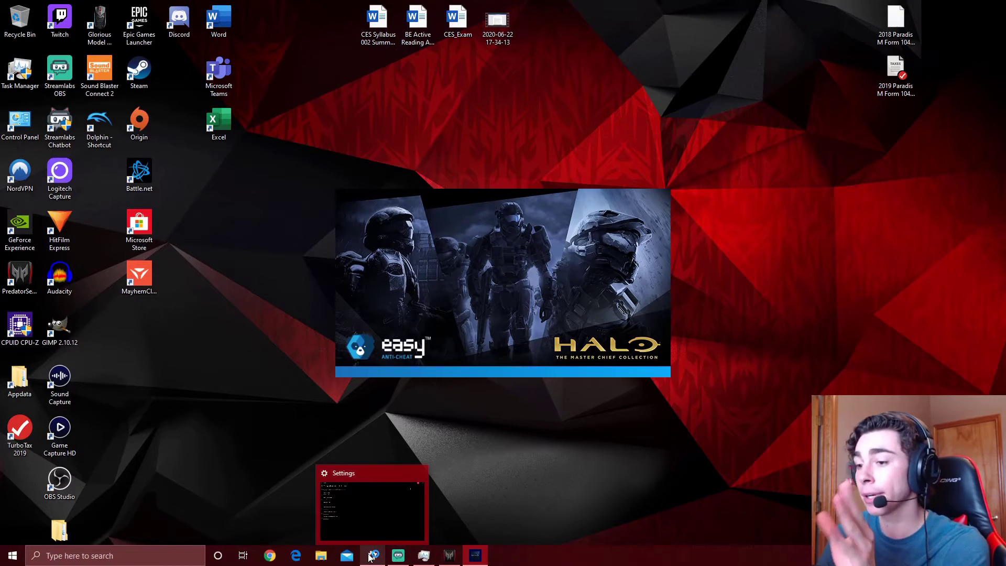
click(370, 557)
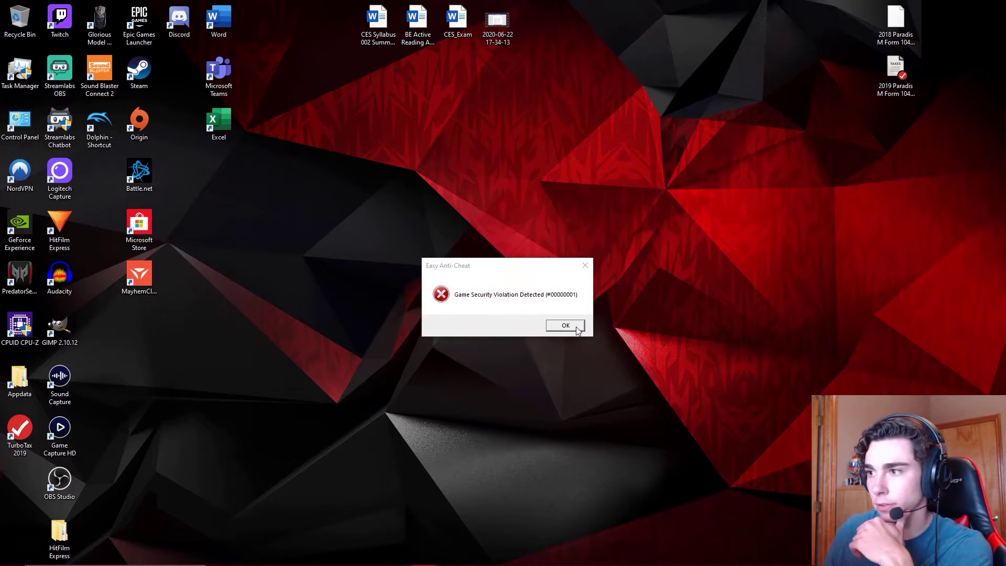
click(574, 329)
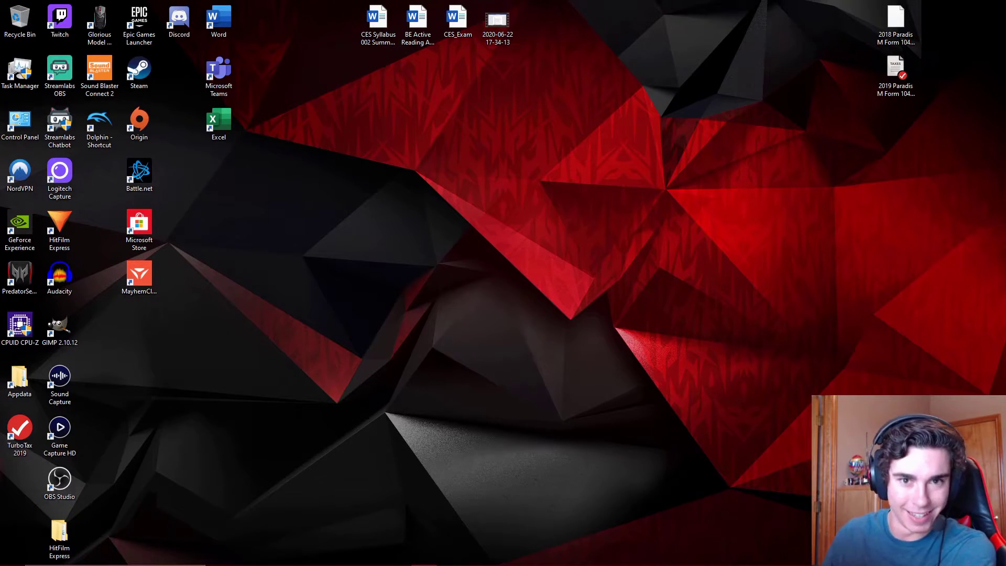
mouse_move(361, 563)
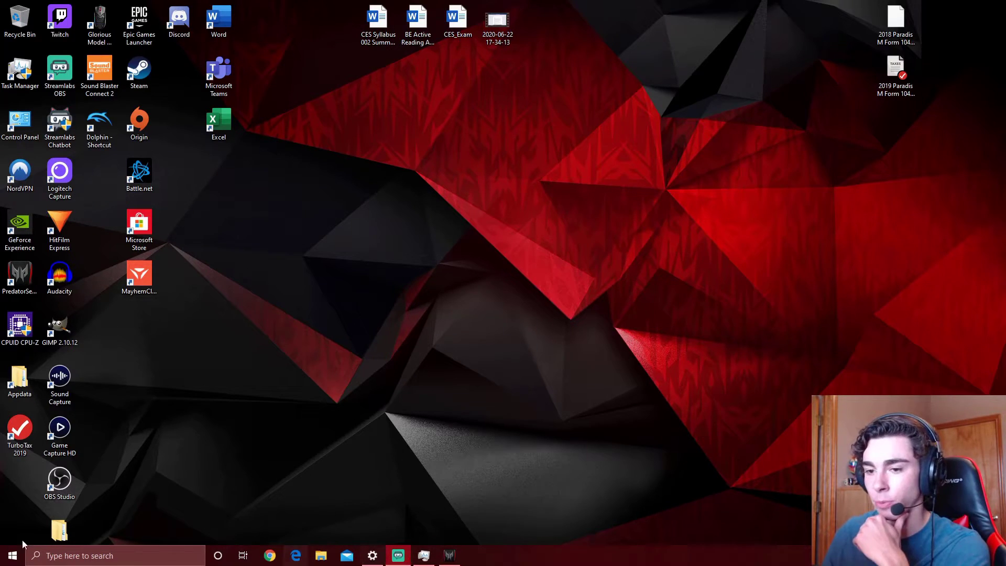
click(12, 555)
click(12, 508)
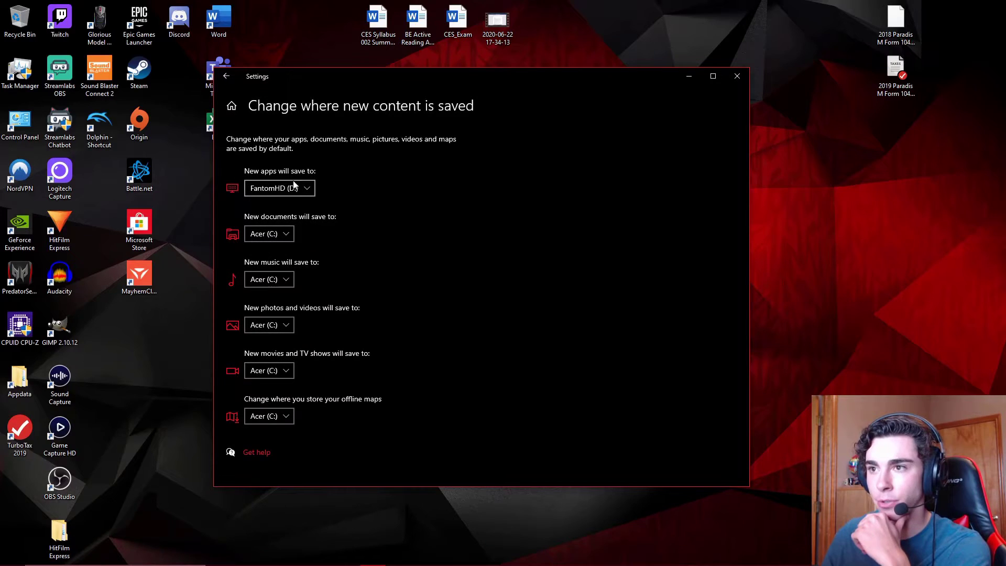
click(273, 194)
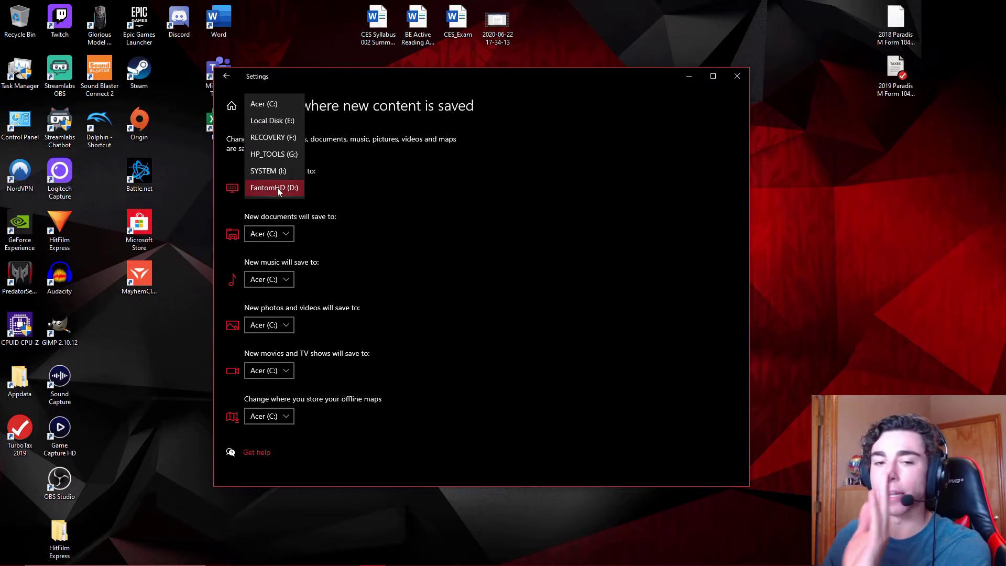
click(407, 178)
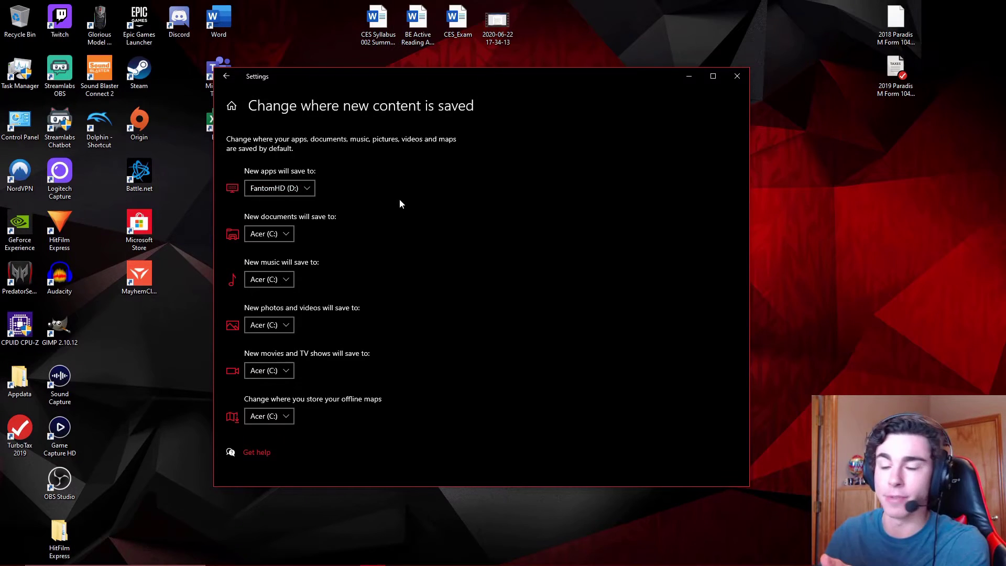
click(687, 80)
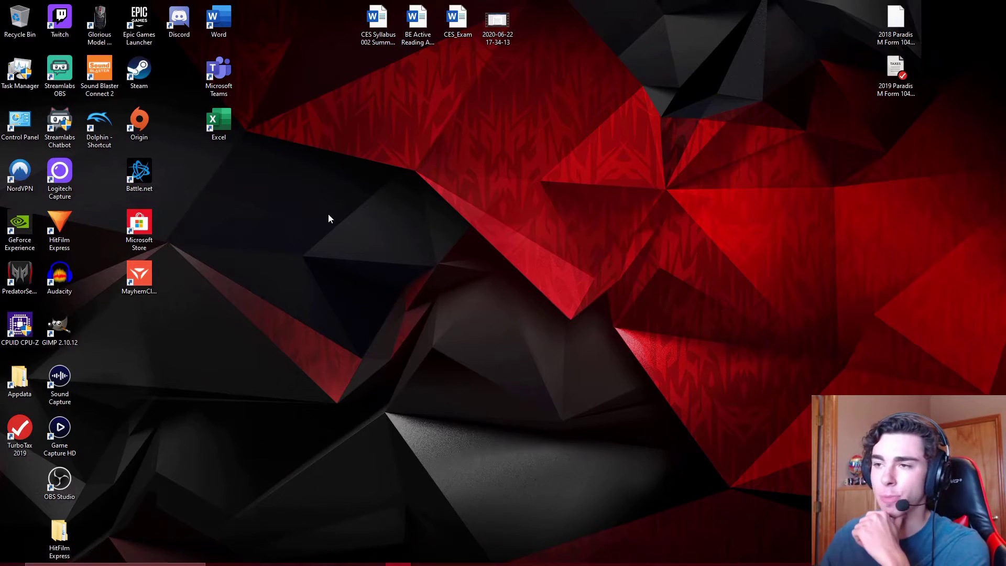
- Open File Explorer on Acer (C:) and look through the Program Files folder
key(super+e)
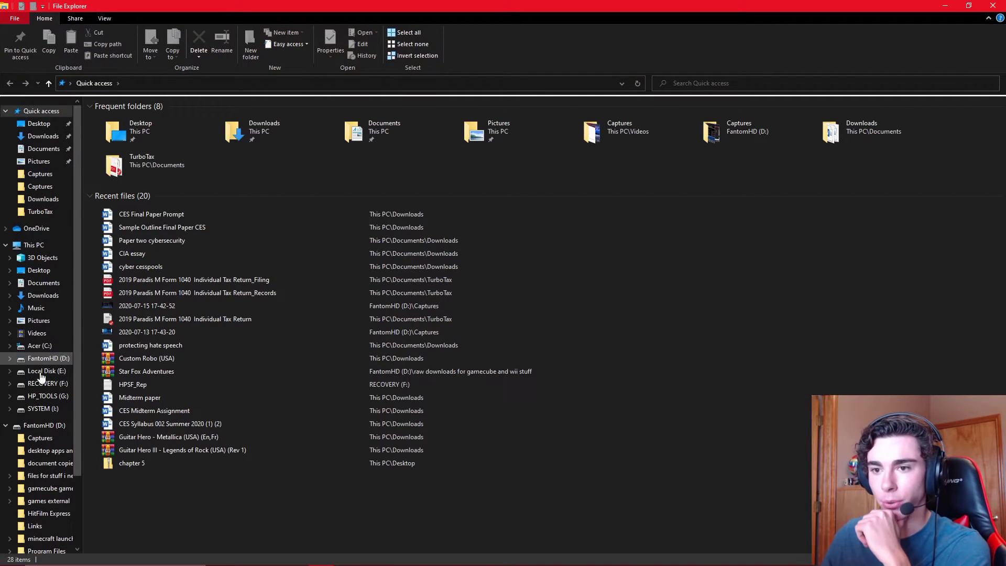
click(40, 347)
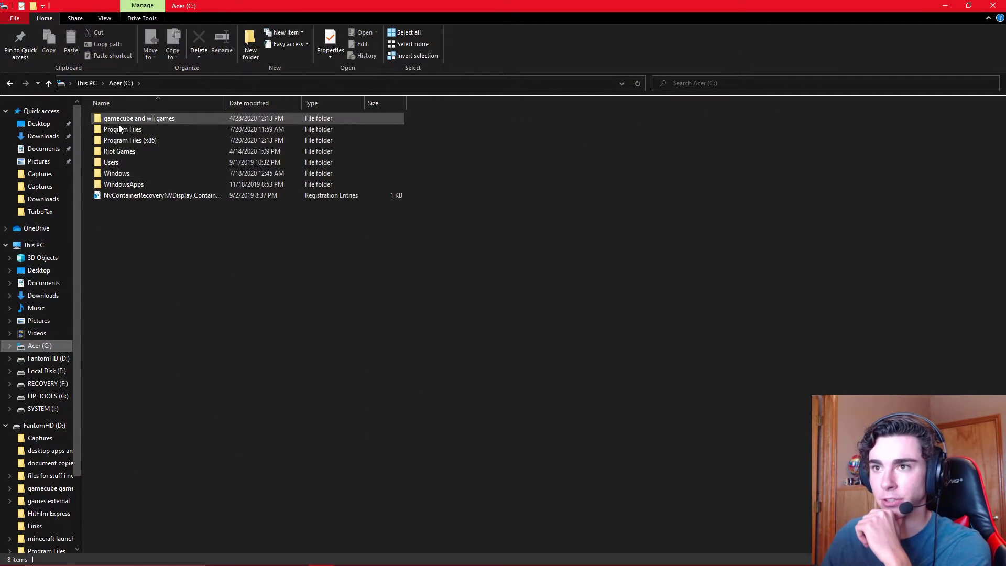
double_click(154, 130)
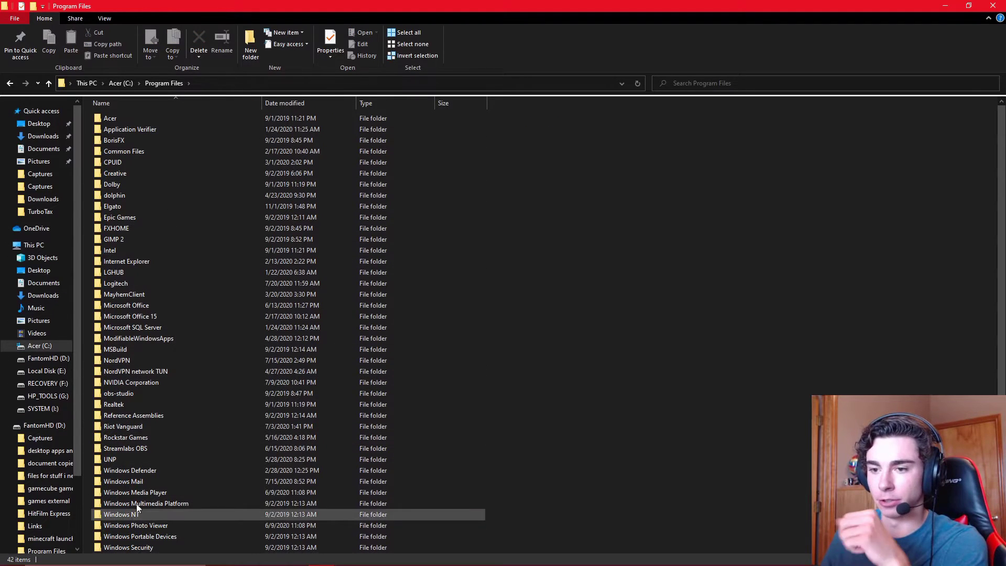
scroll(133, 500, down, 1)
click(9, 84)
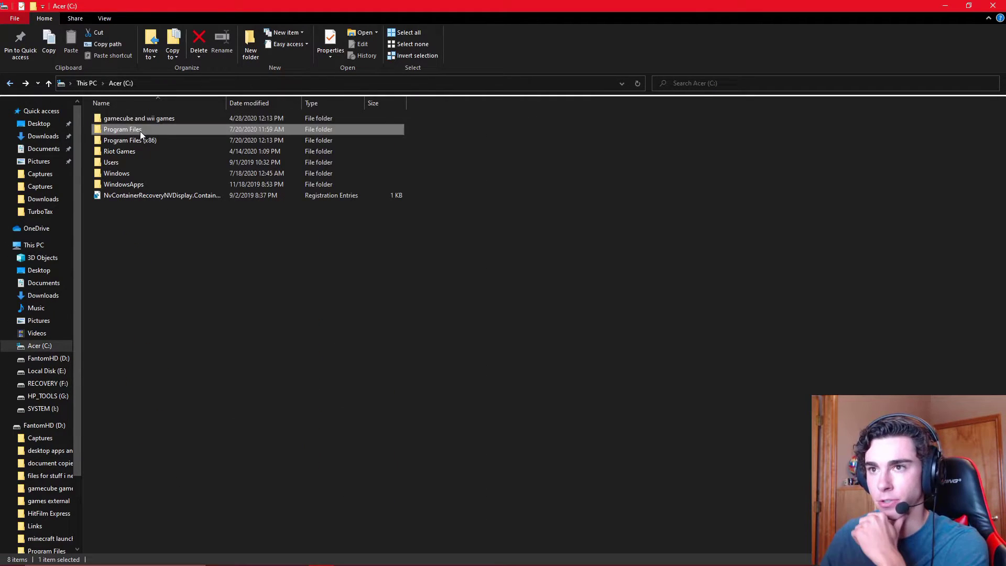
- Look through Program Files (x86), then return to the Acer (C:) root
double_click(141, 140)
scroll(145, 498, down, 1)
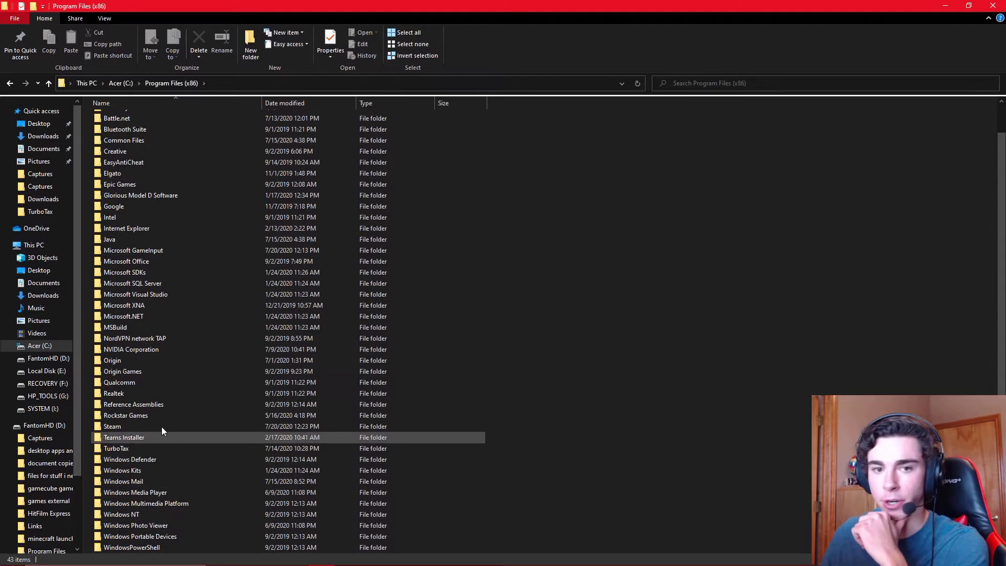
click(10, 84)
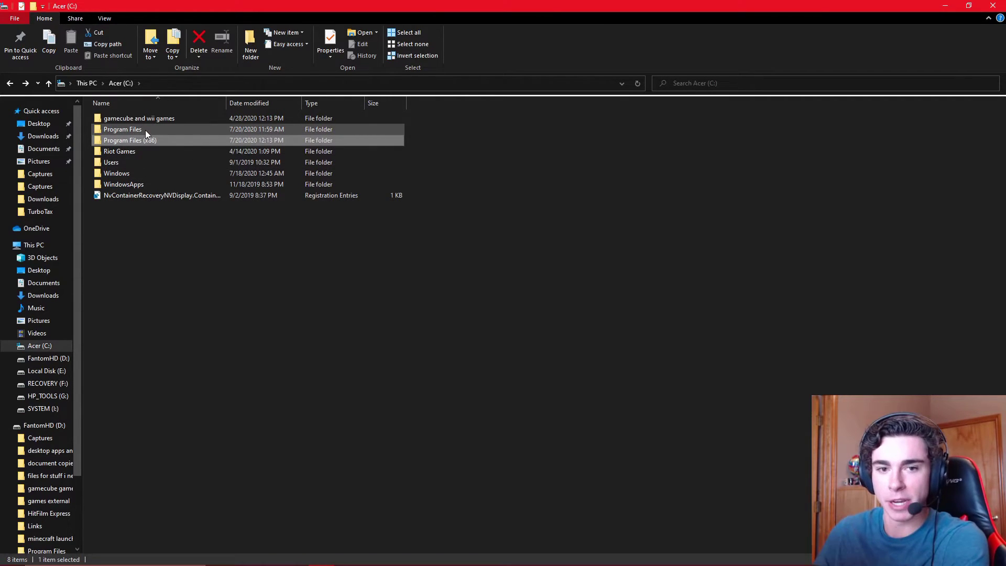
mouse_move(143, 127)
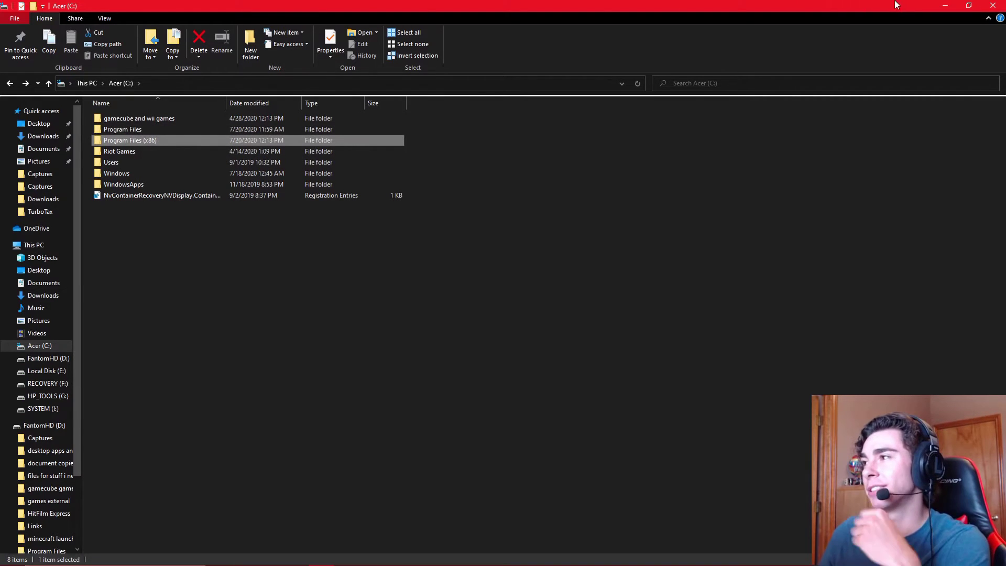
- Restore Settings and set new apps to save to Acer (C:), applying the change
click(947, 5)
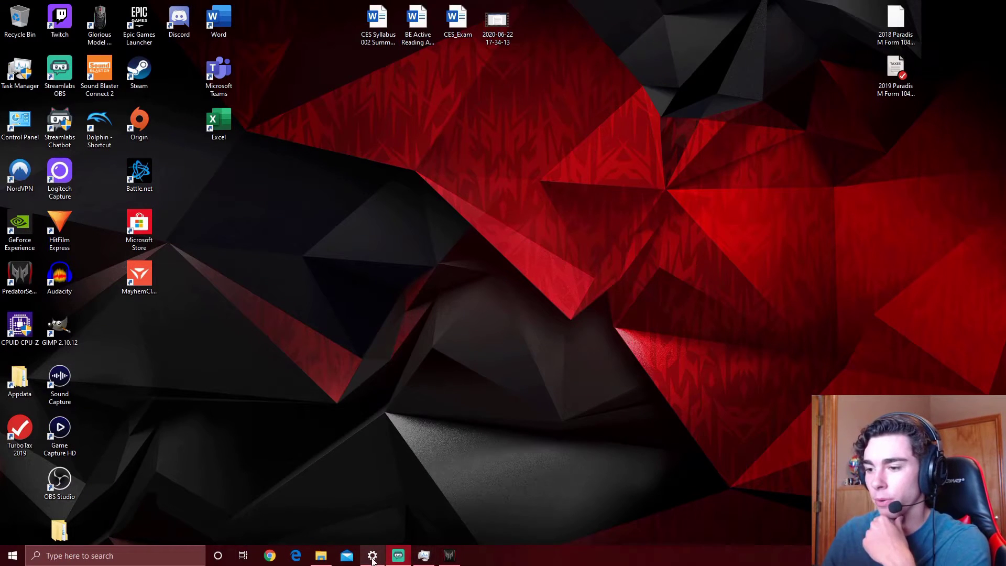
click(372, 556)
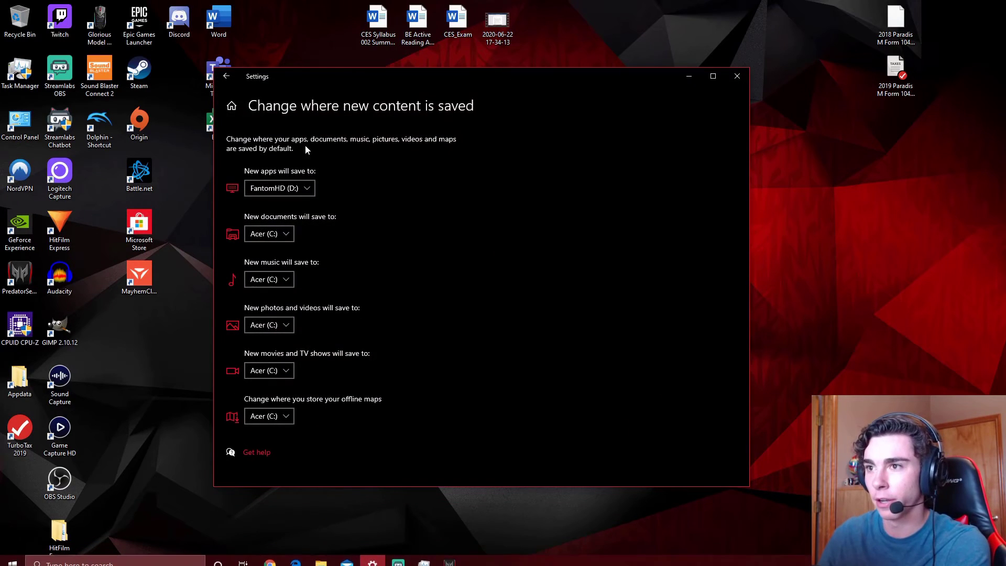
click(292, 193)
click(270, 120)
click(329, 188)
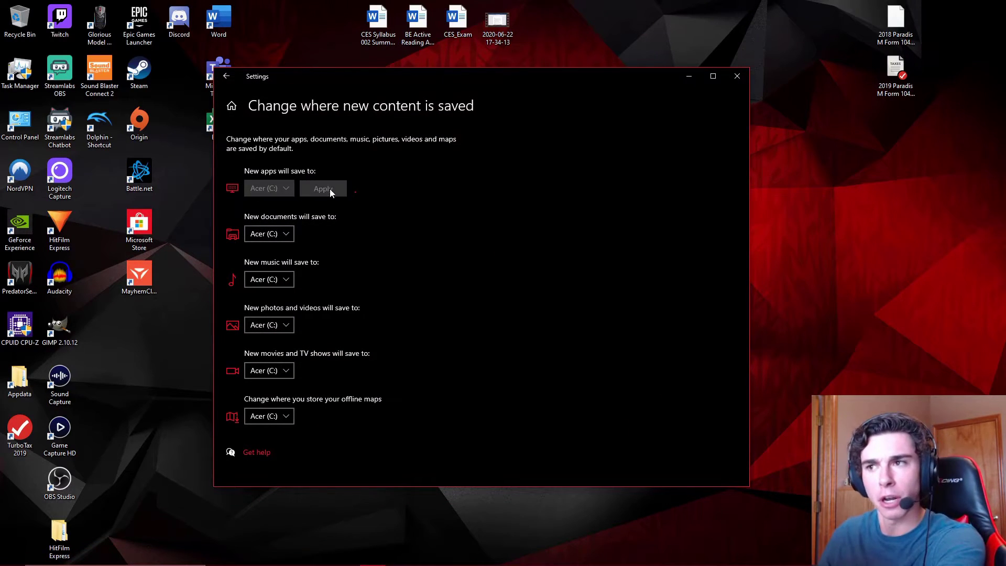
- Switch new apps back to saving on FantomHD (D:) and apply
click(278, 188)
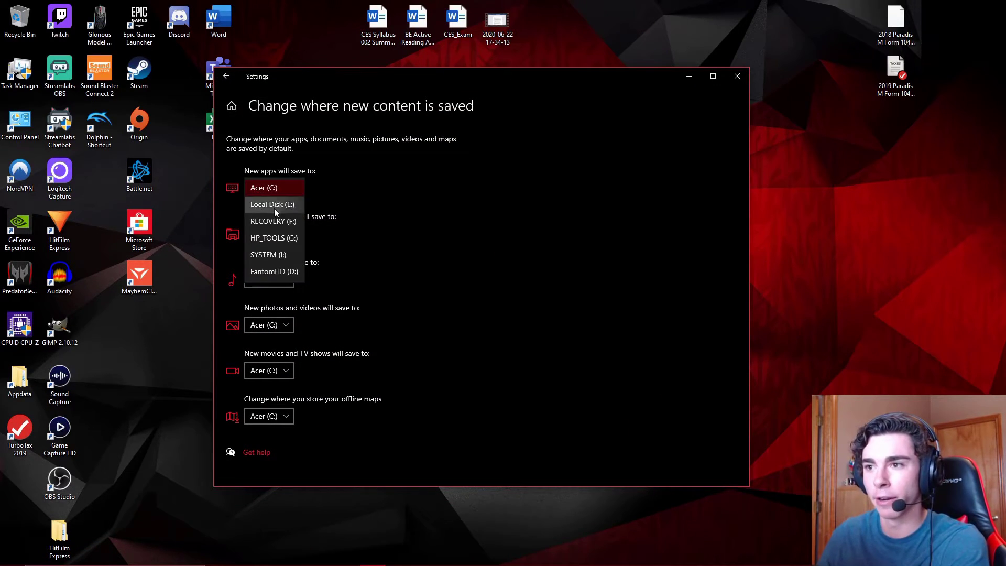
click(267, 270)
click(326, 187)
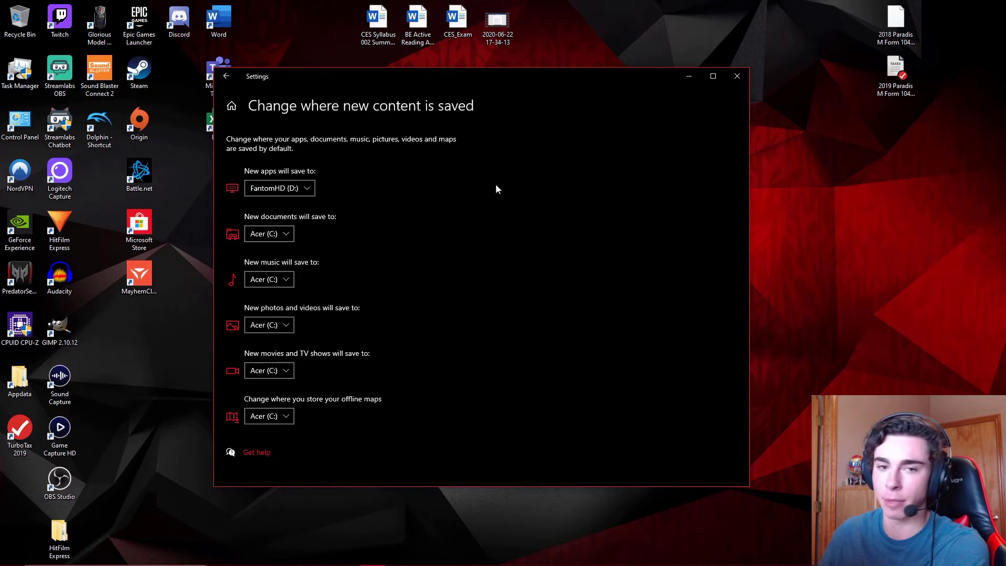
- Minimize Settings, launch the Xbox app, and open the Halo: The Master Chief Collection page
click(689, 78)
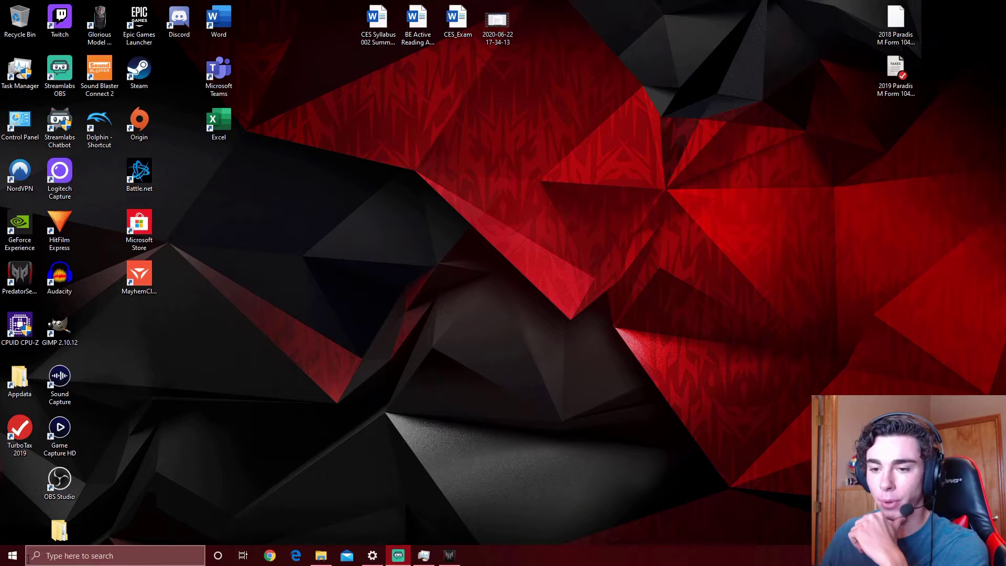
click(13, 555)
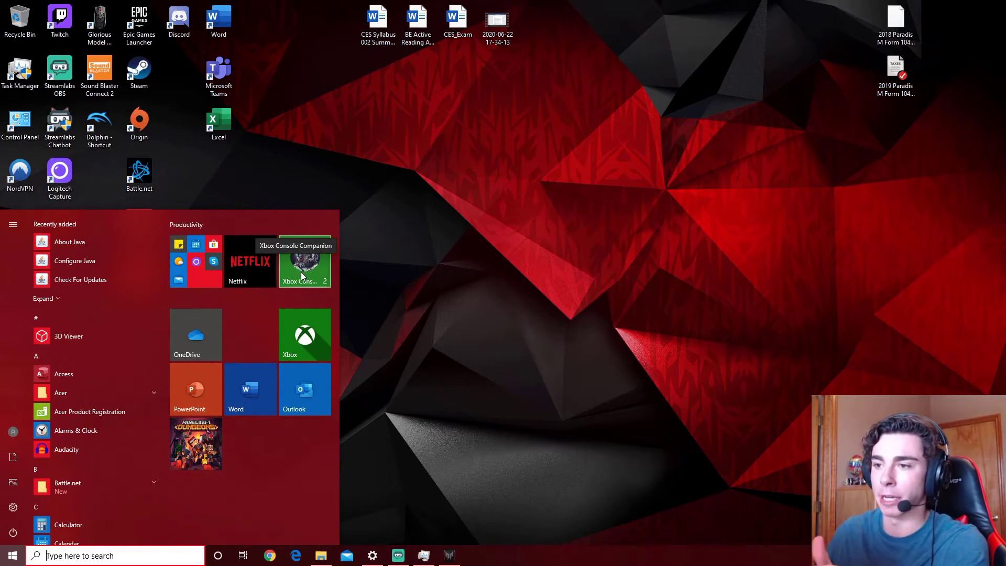
click(309, 347)
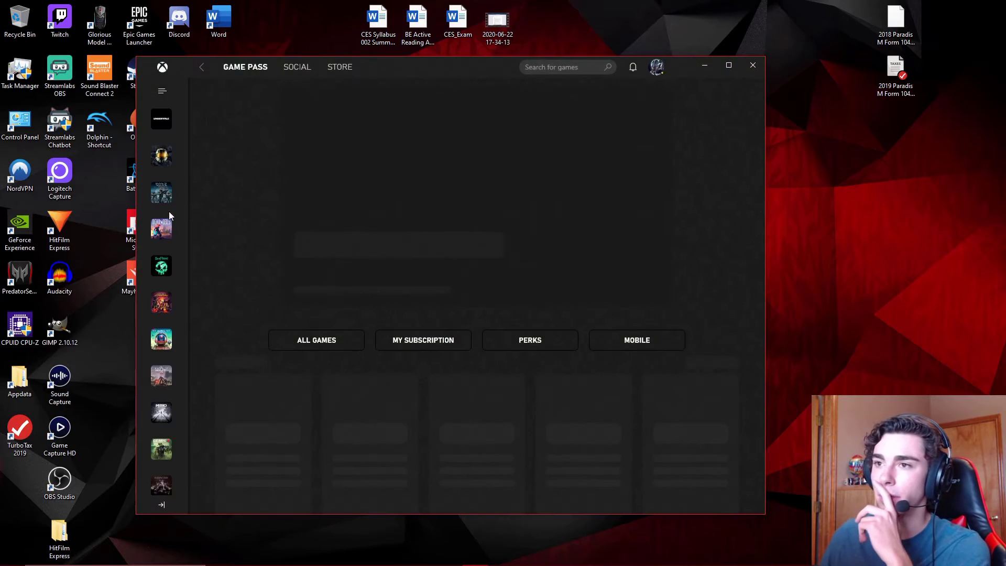
click(159, 164)
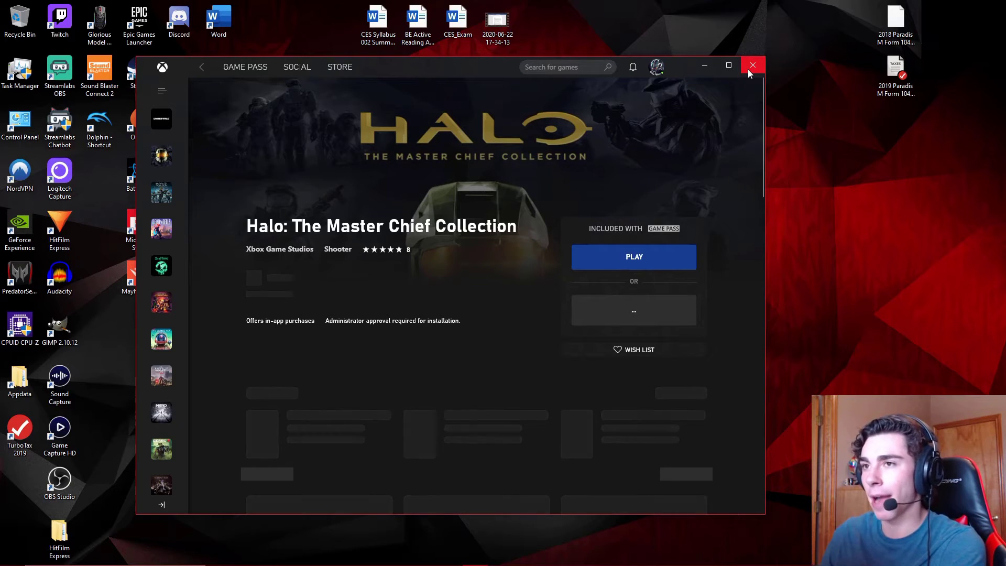
- Close the Xbox app and search Windows for 'halo:'
click(747, 69)
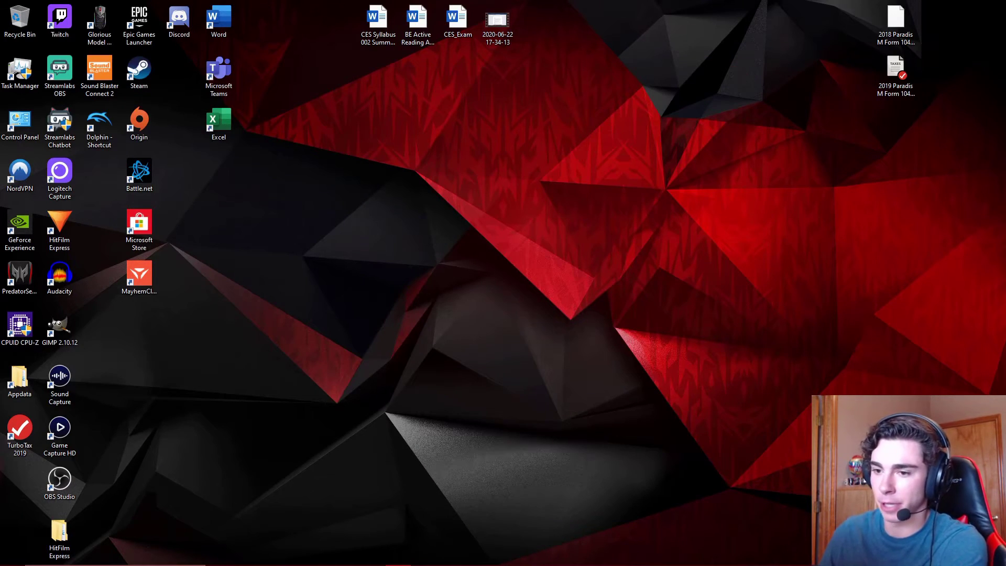
click(116, 555)
text(halo)
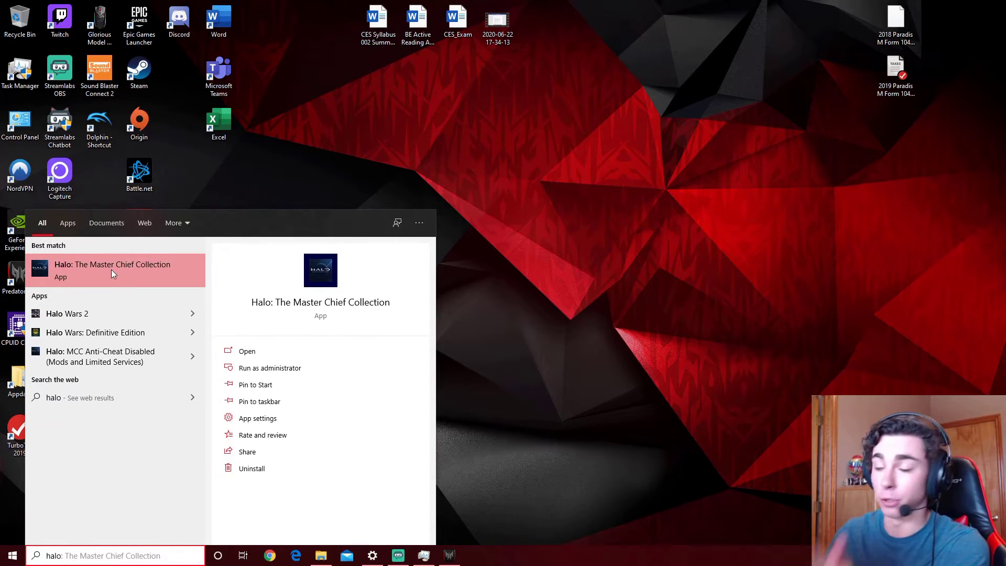
text(:)
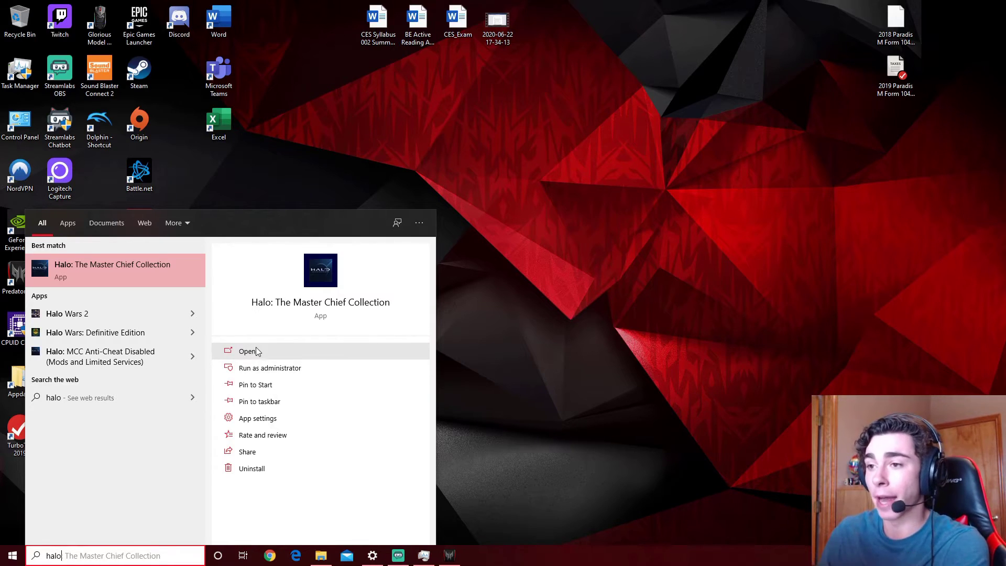
- Open Halo from the search results, then create its desktop shortcut from the Xbox app sidebar
click(736, 219)
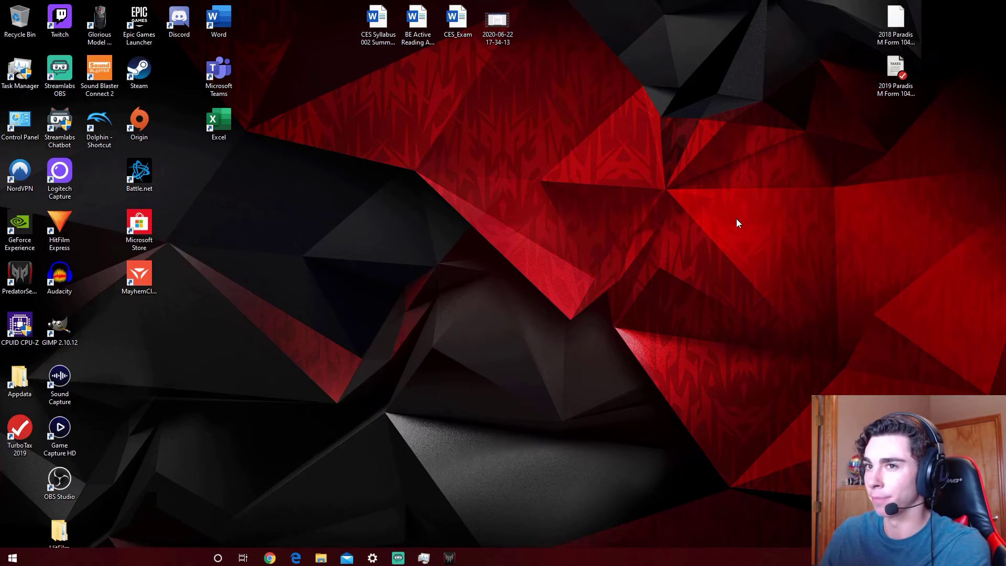
click(13, 555)
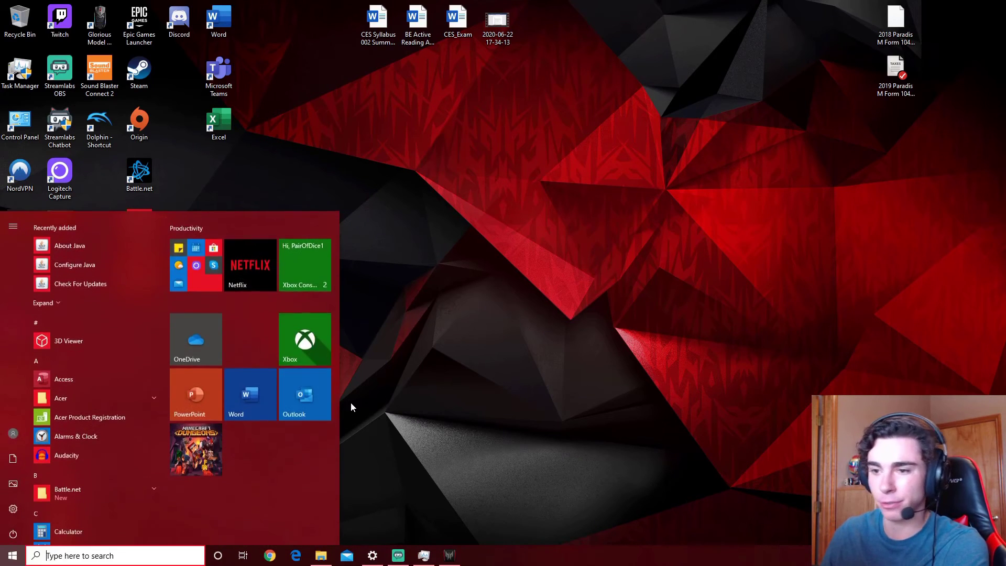
click(307, 351)
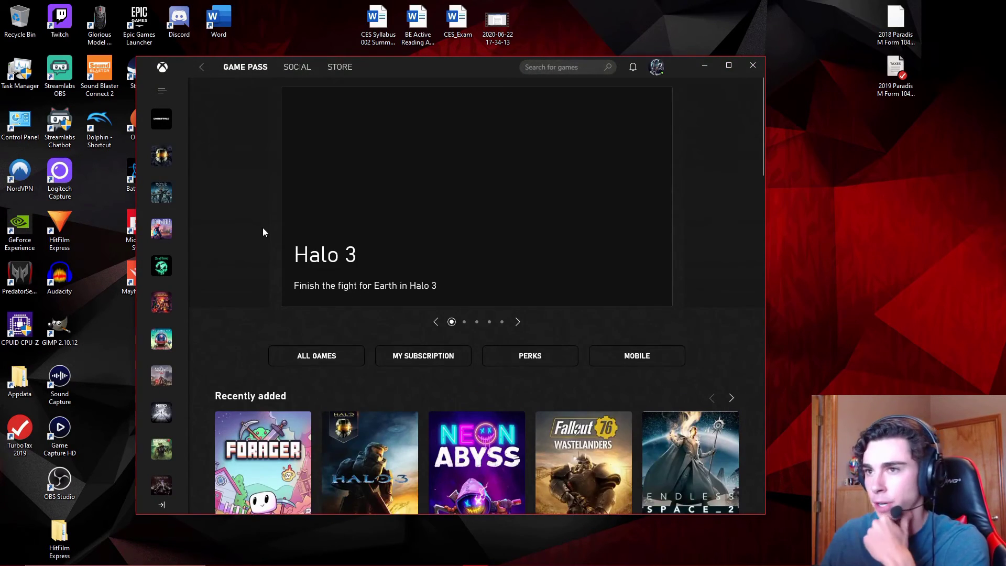
mouse_move(157, 165)
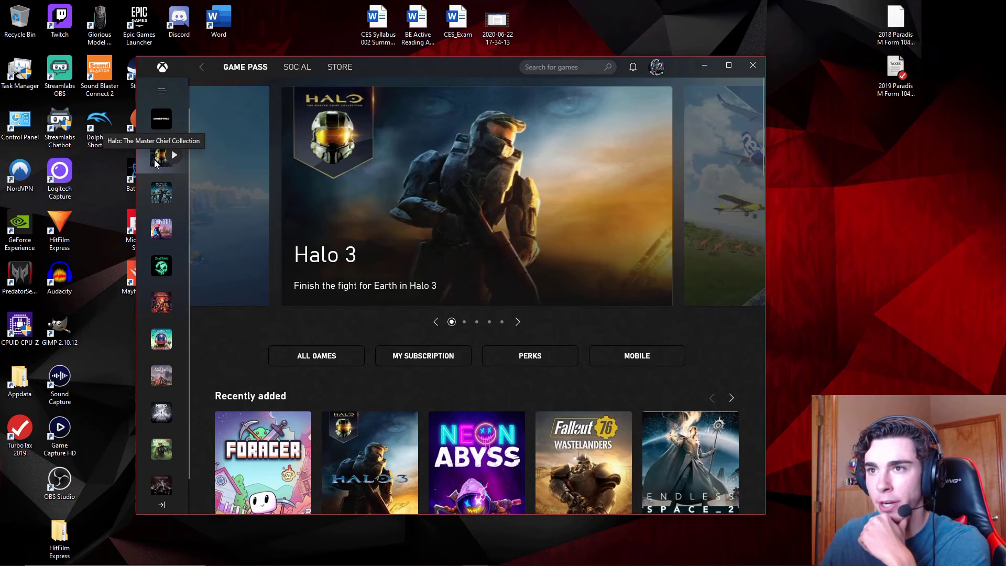
right_click(162, 157)
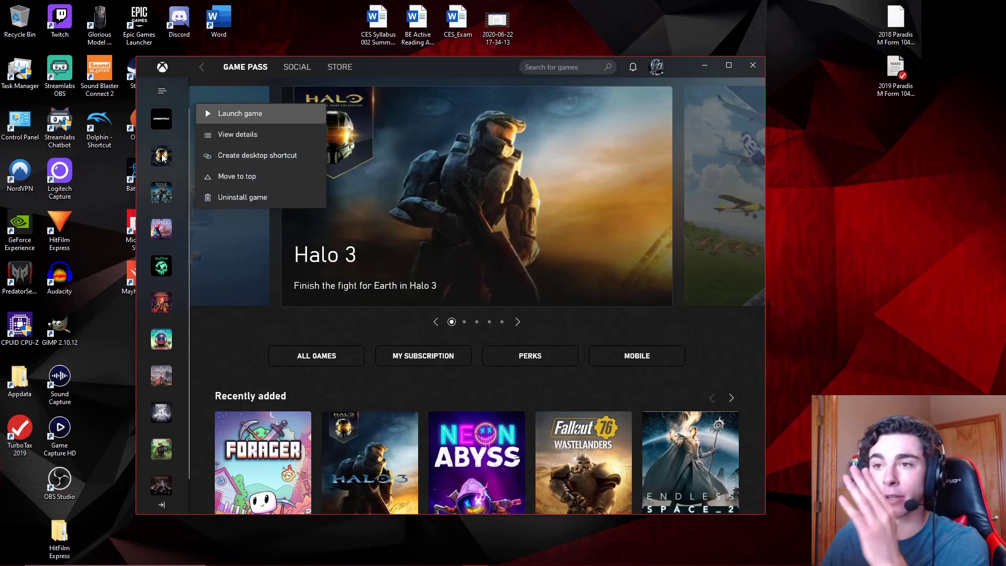
click(252, 156)
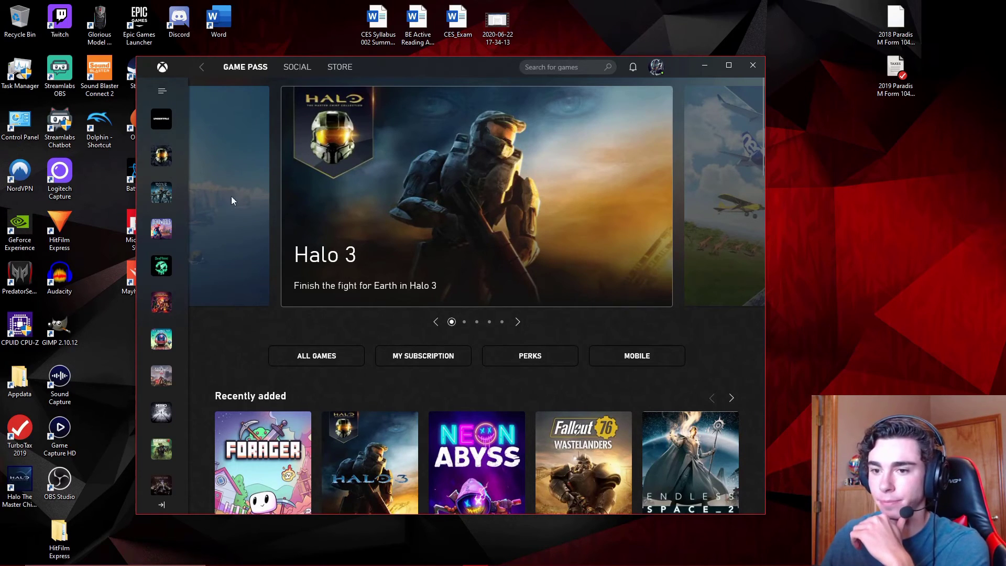
- Move the Halo shortcut to the upper middle of the desktop and run it as administrator
click(705, 65)
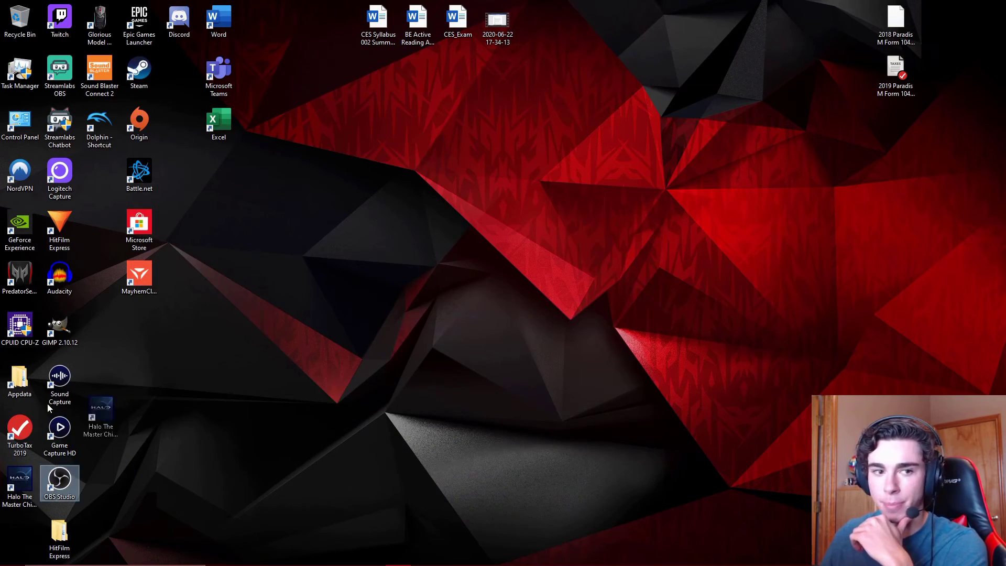
drag(99, 409, 477, 214)
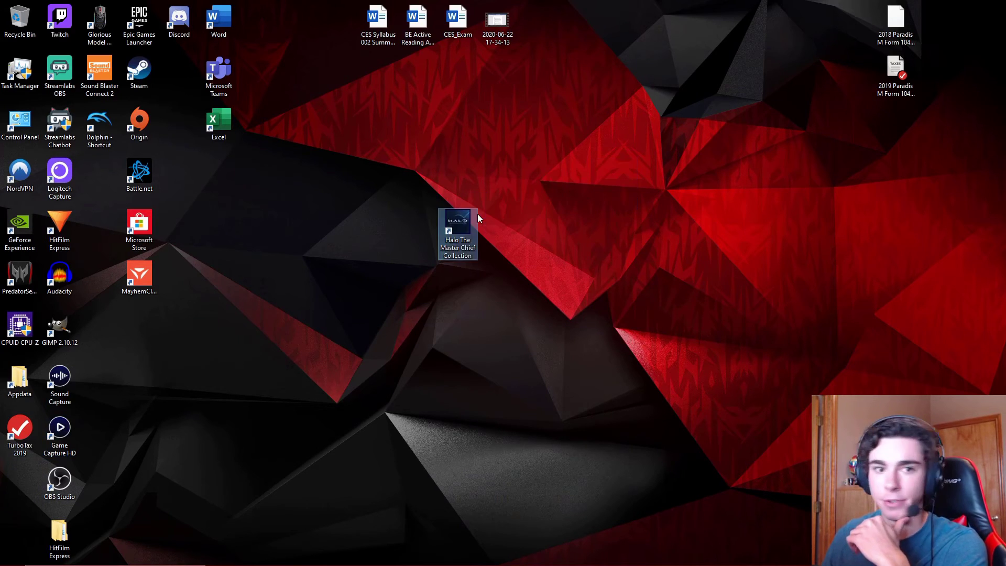
right_click(462, 215)
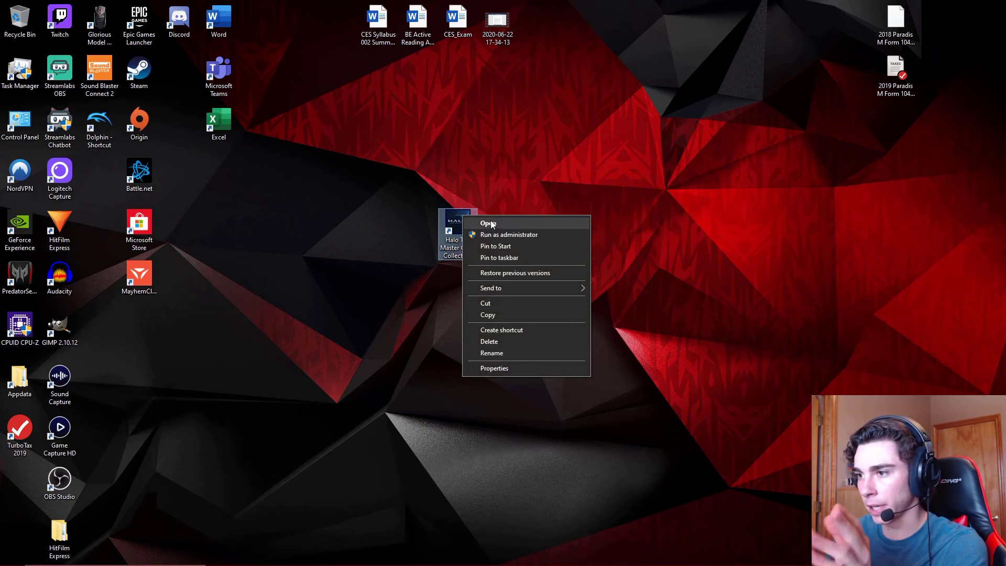
click(372, 227)
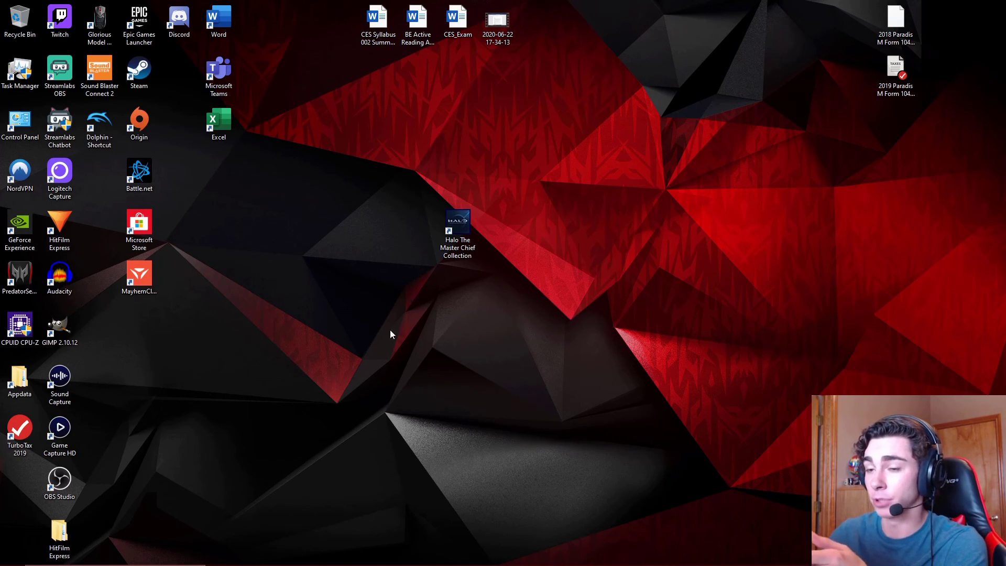
- Restore Settings from the taskbar to the page showing new apps saving to FantomHD (D:)
click(373, 556)
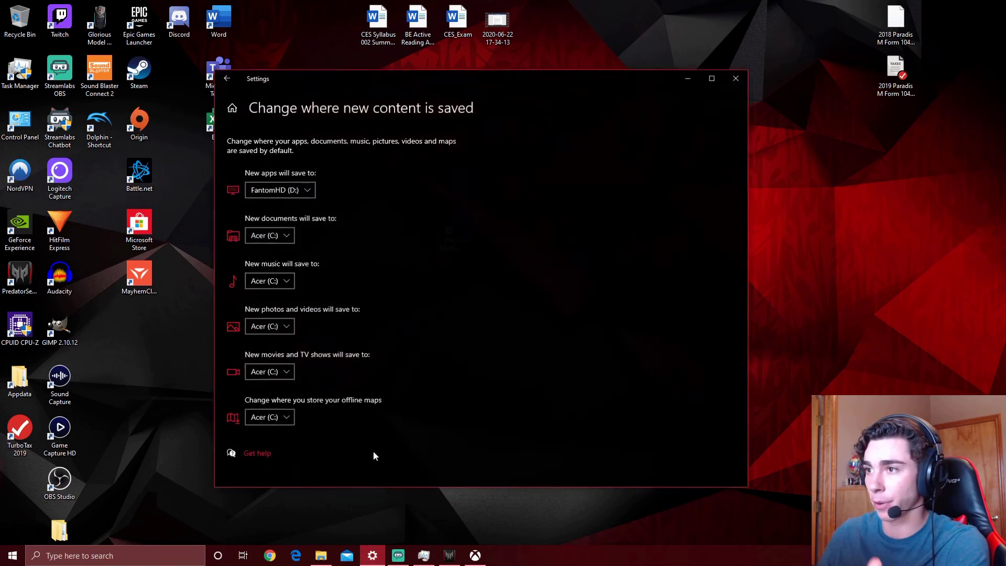